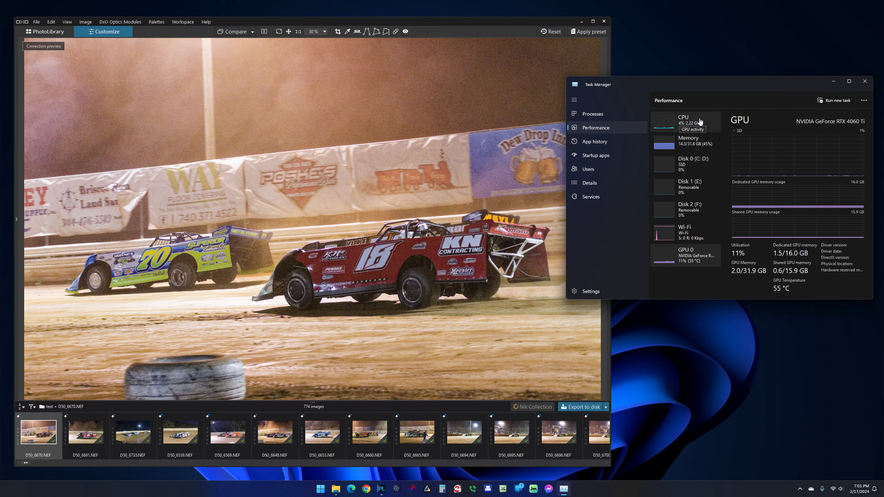
Step: Review the computer's CPU, memory and GPU performance details in Task Manager and close it
left_click(687, 122)
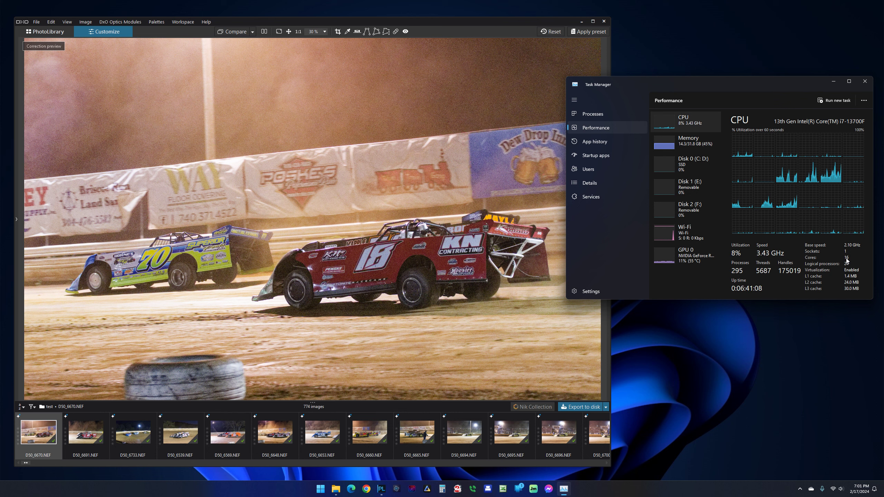
left_click(688, 142)
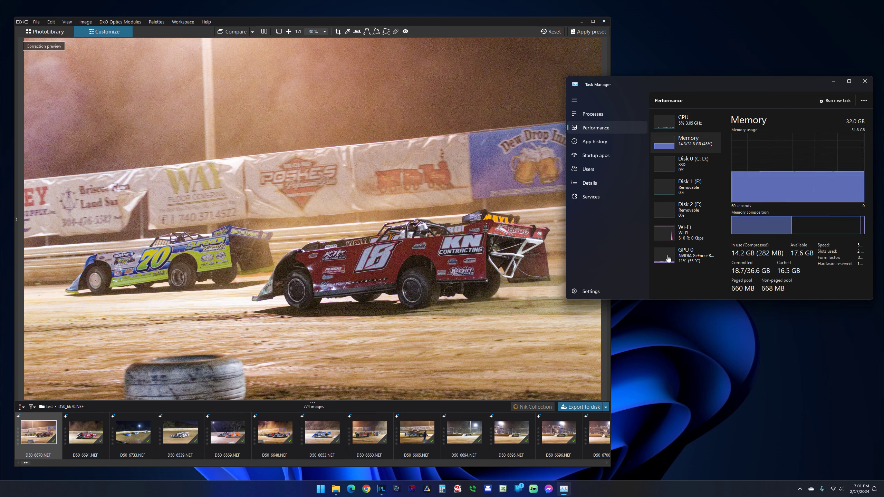
left_click(691, 256)
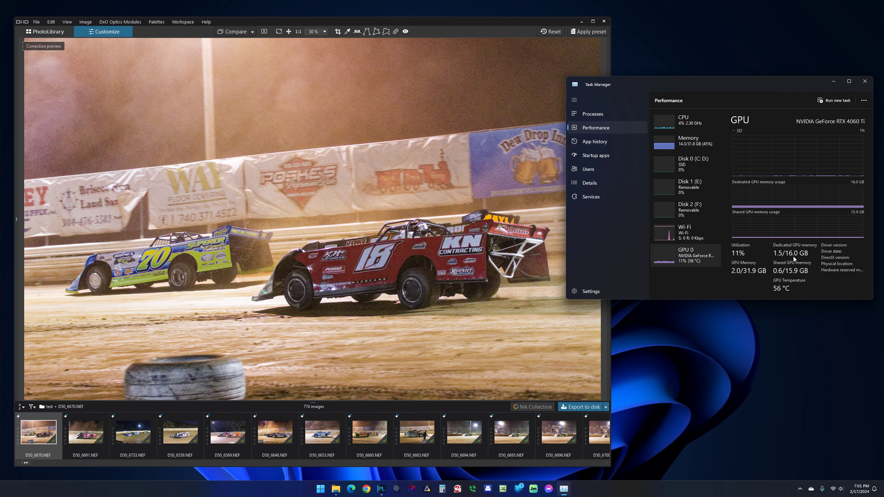
left_click(865, 81)
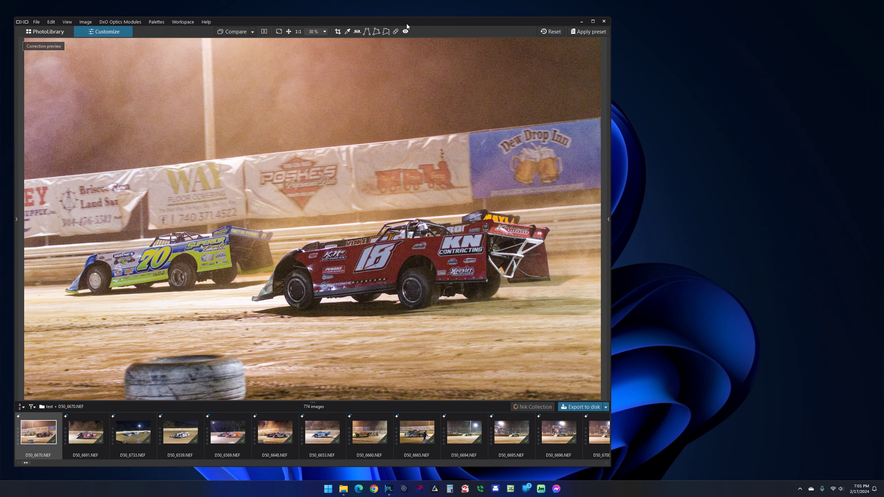
Step: Centre the PhotoLab window on the desktop and check the EXIF properties of D50_6670.NEF
left_click_drag(405, 23, 522, 16)
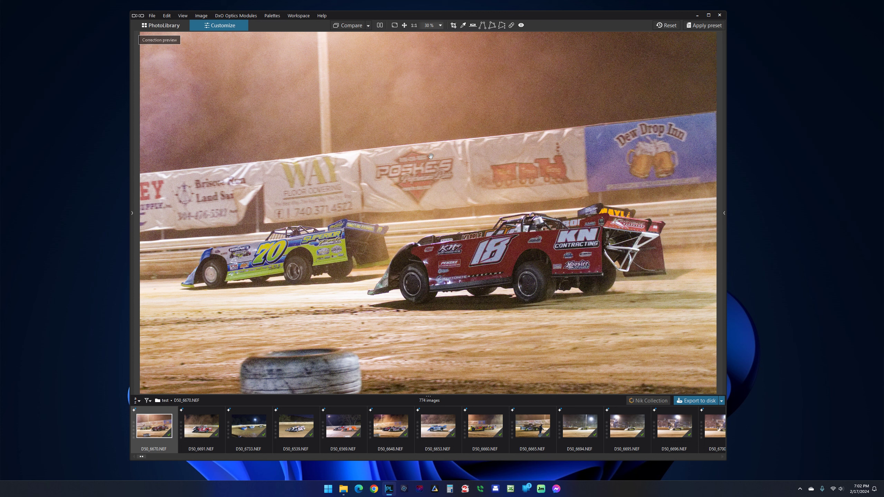
key("alt+Return")
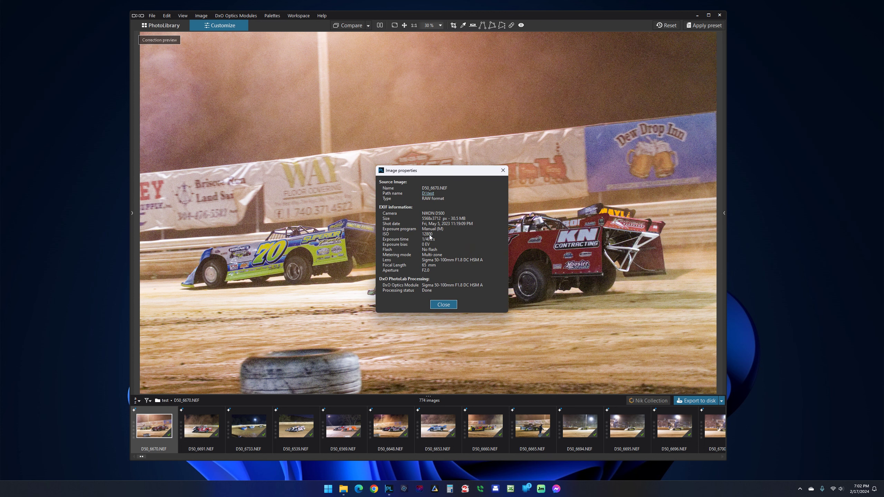
left_click(502, 170)
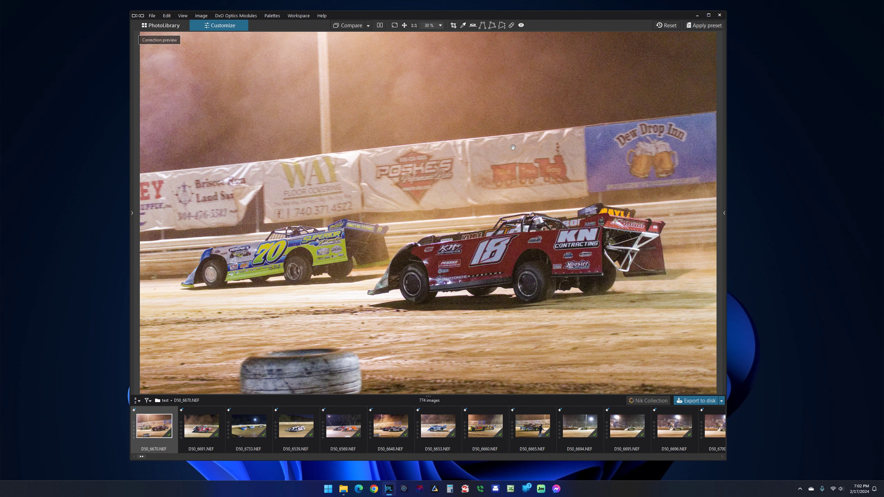
Step: Apply the "Racing Deep Prime XD" preset to D50_6670.NEF
right_click(494, 134)
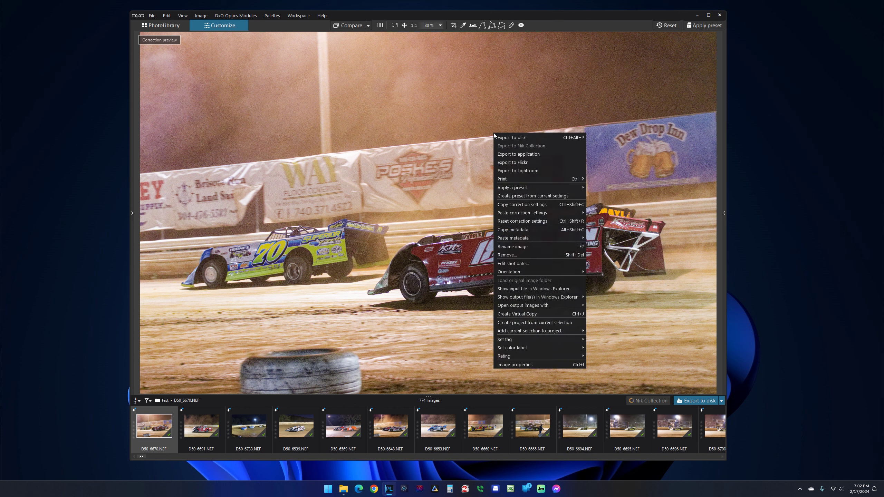
mouse_move(520, 188)
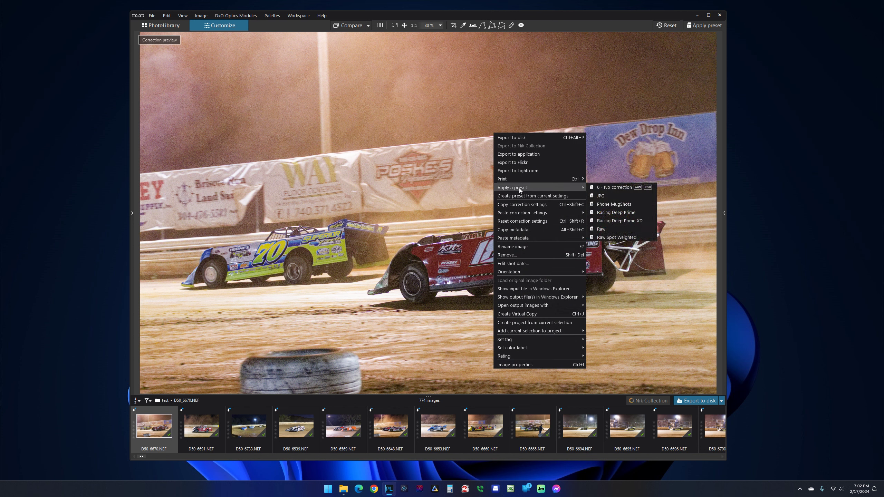
left_click(617, 220)
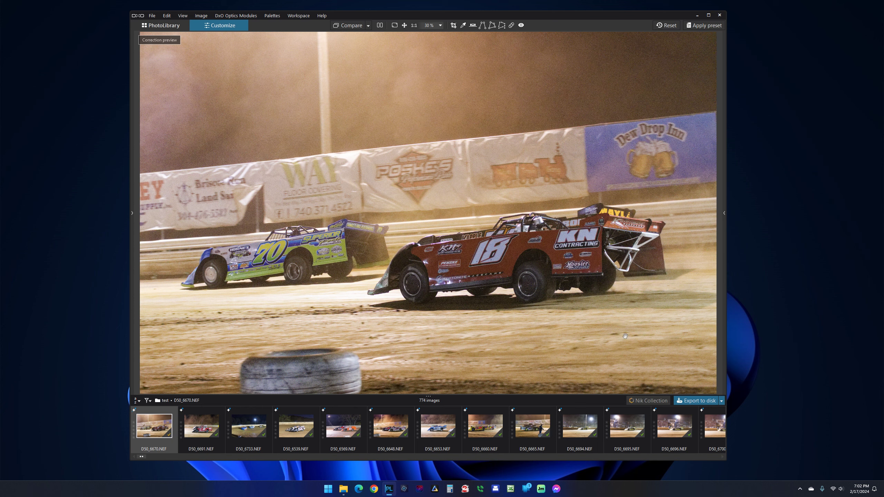
Step: Export the photo to disk as a JPEG using the Standard output option
right_click(541, 210)
left_click(561, 216)
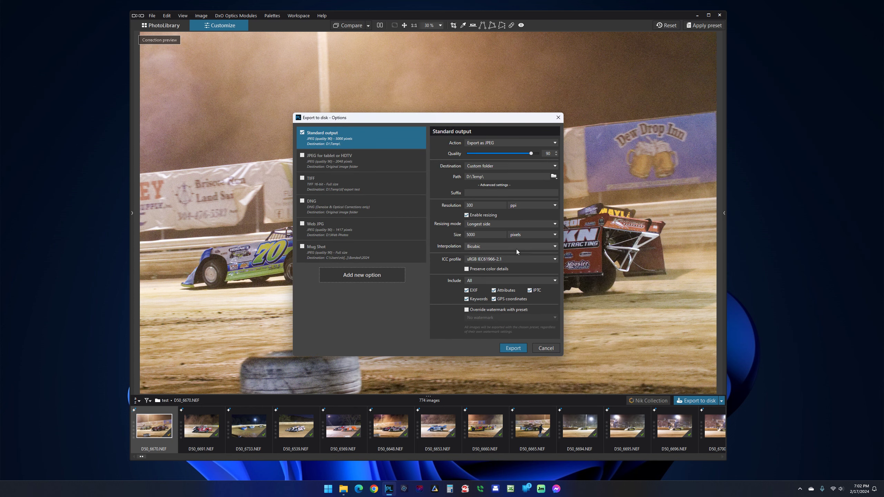
left_click(515, 348)
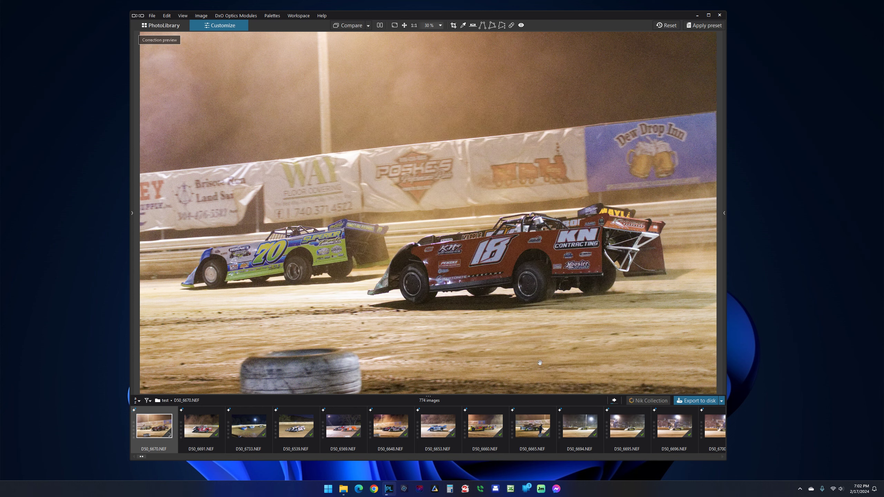
Step: Check the DeepPRIME XD export's processing time, view the exported D50_6670.jpg full screen, and close the viewer and folder
left_click(615, 401)
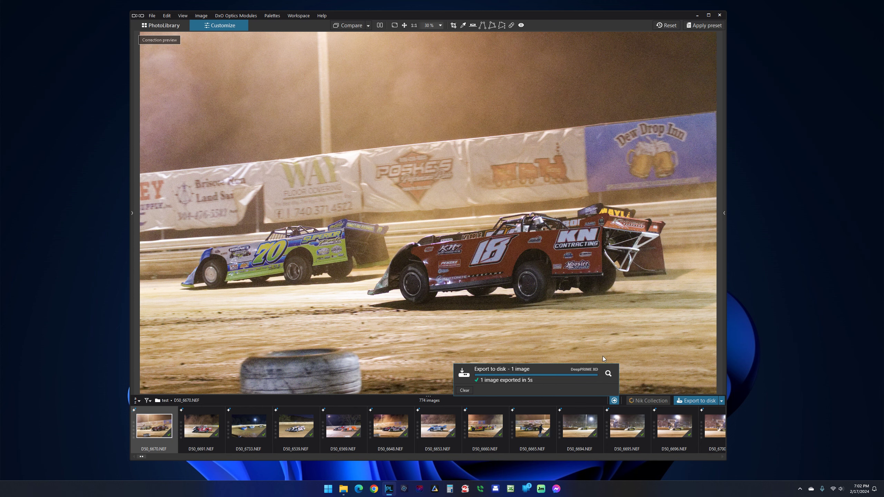
left_click(608, 373)
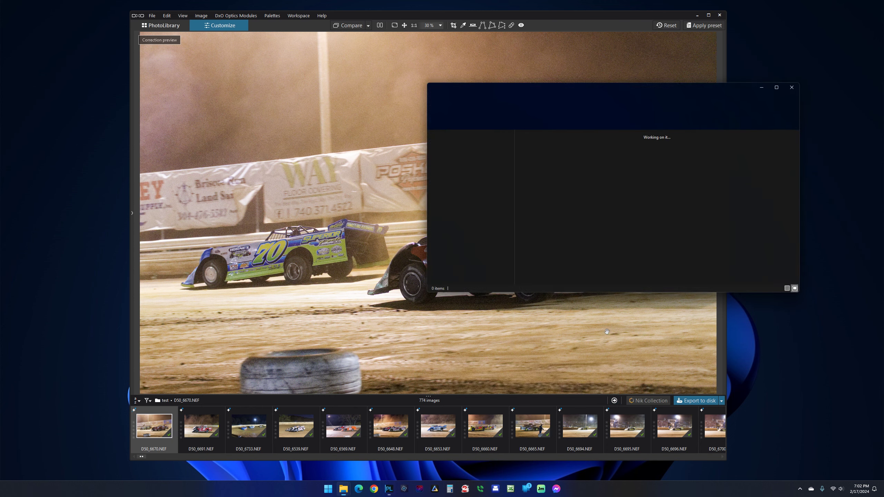
double_click(699, 154)
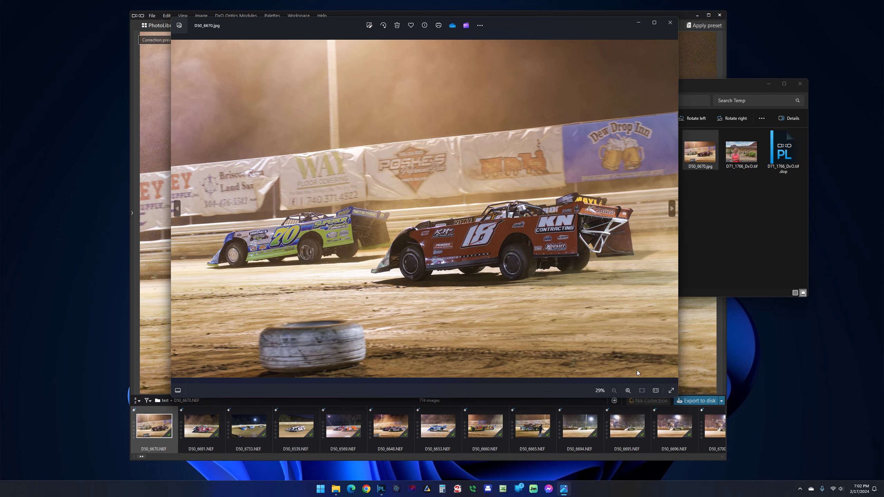
left_click(671, 390)
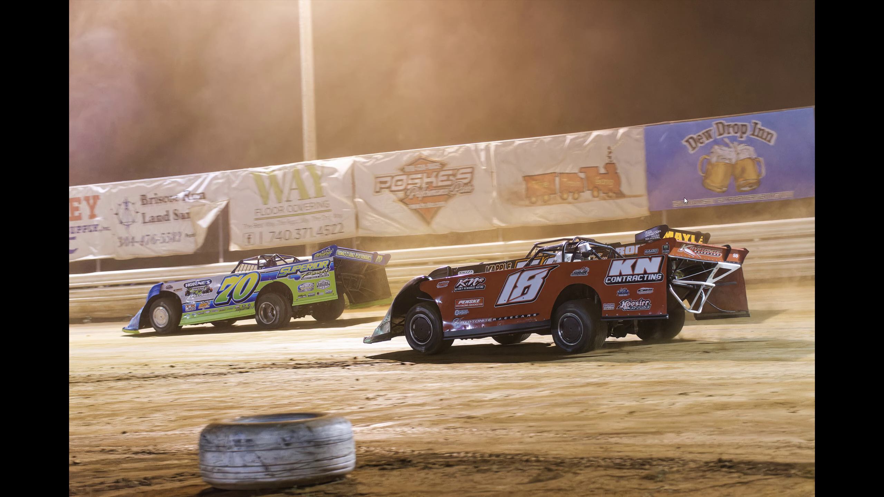
key("Escape")
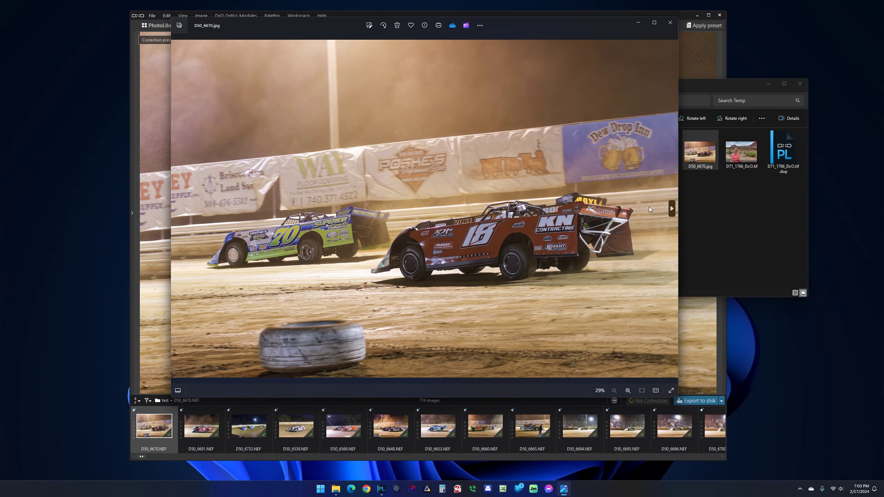
left_click(670, 23)
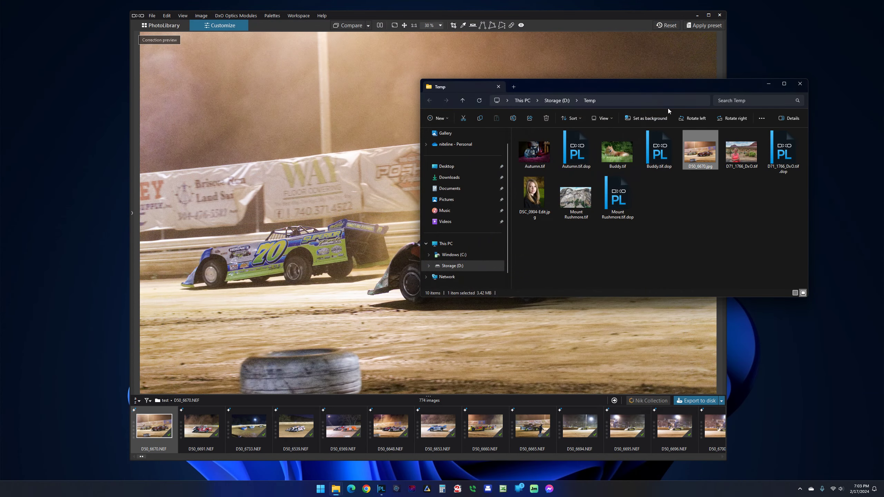
left_click(799, 83)
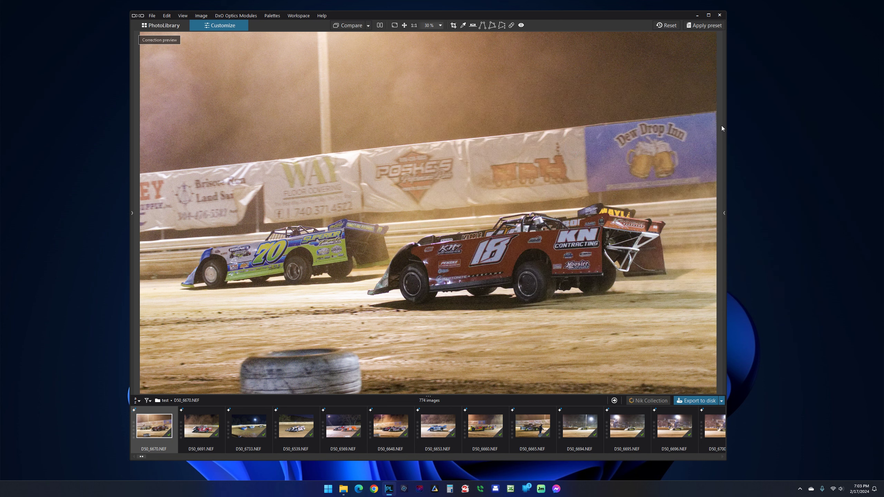
Step: Apply the "Racing Deep Prime" preset to D50_6670.NEF
right_click(459, 168)
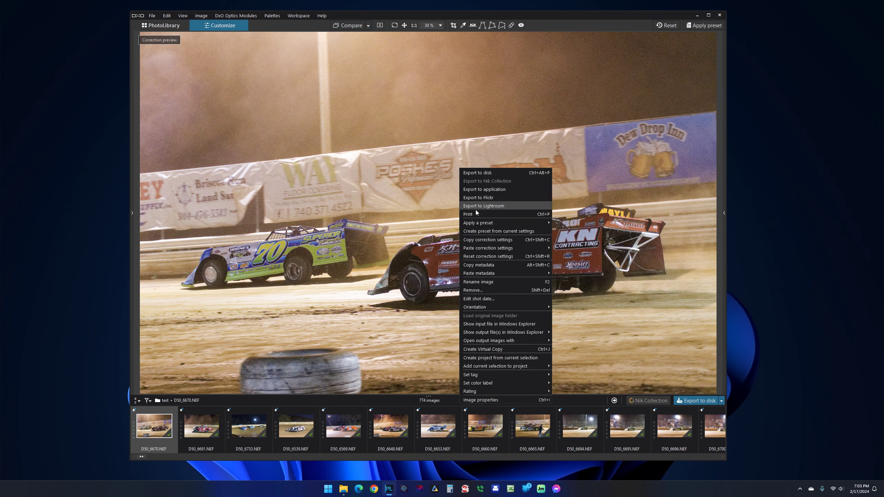
mouse_move(478, 222)
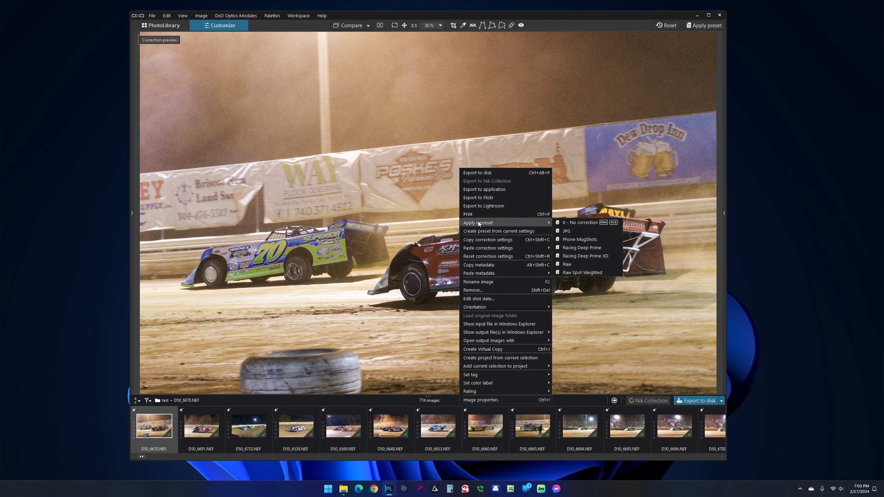
left_click(590, 248)
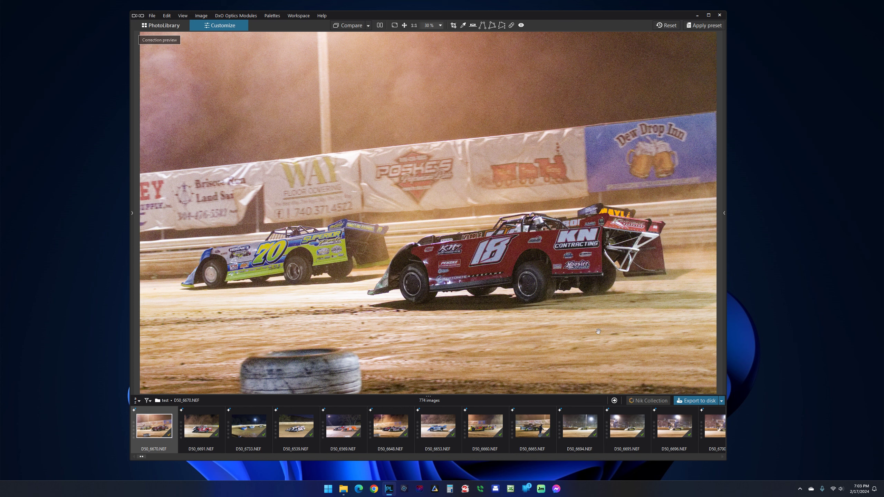
Step: Export the photo to disk with the Standard output option, overwriting the existing D50_6670.jpg
right_click(522, 159)
left_click(545, 165)
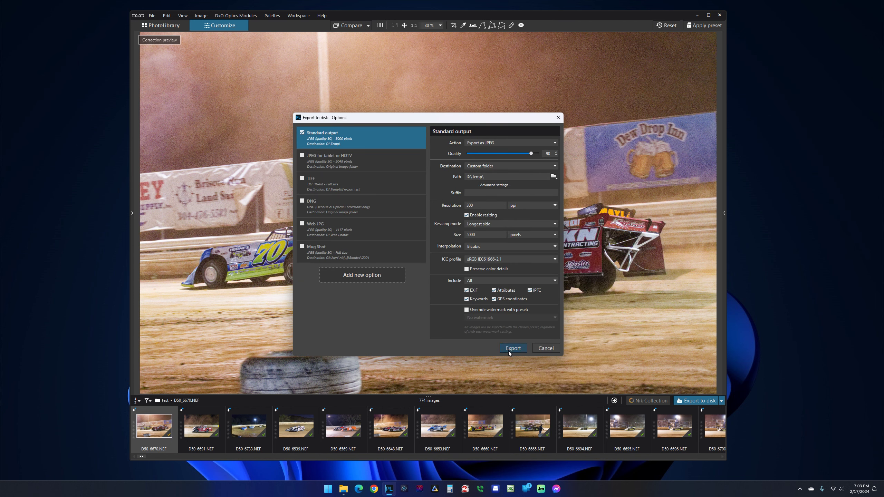
left_click(509, 348)
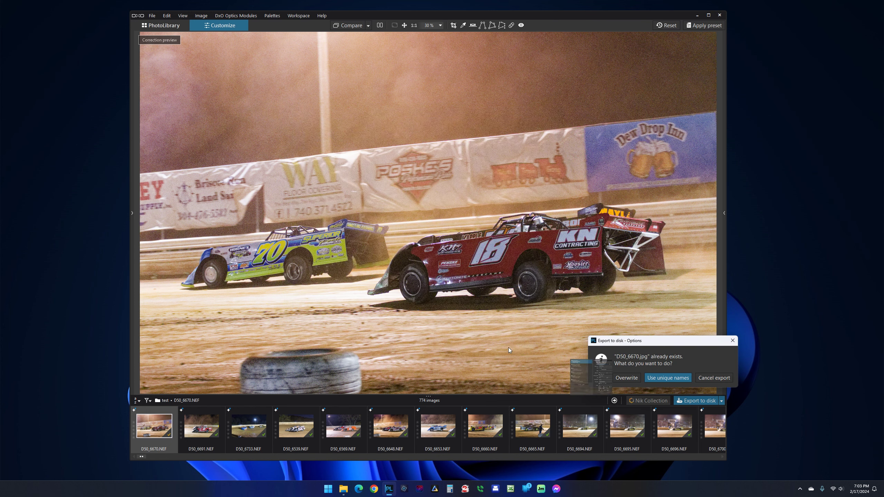
left_click(633, 378)
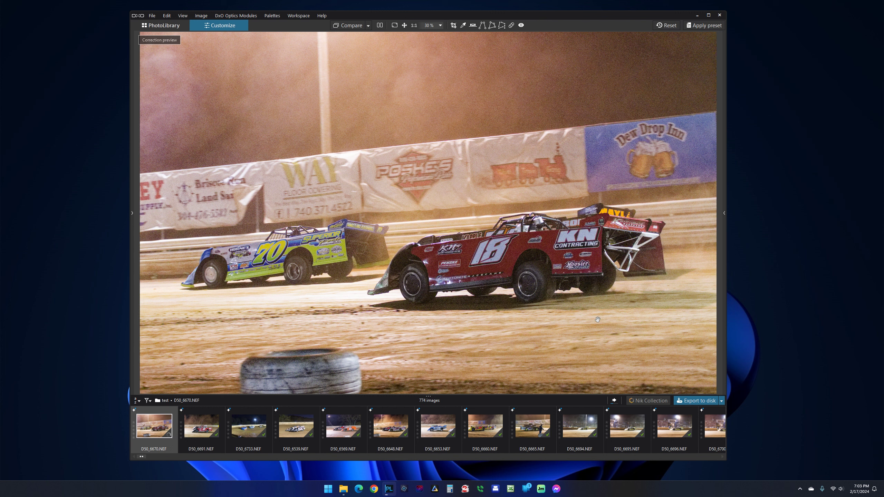
Step: Compare the DeepPRIME export's processing time with the previous one, view the new D50_6670.jpg full screen, and close the viewer and folder
left_click(614, 402)
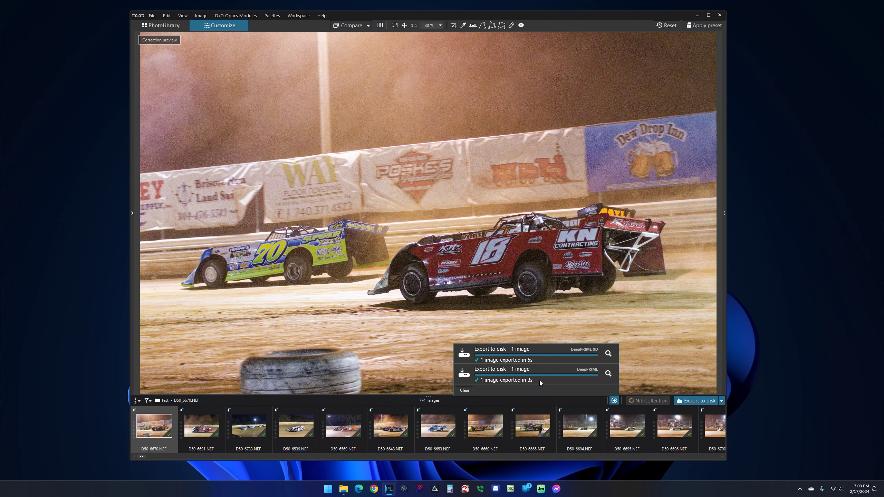
left_click(608, 374)
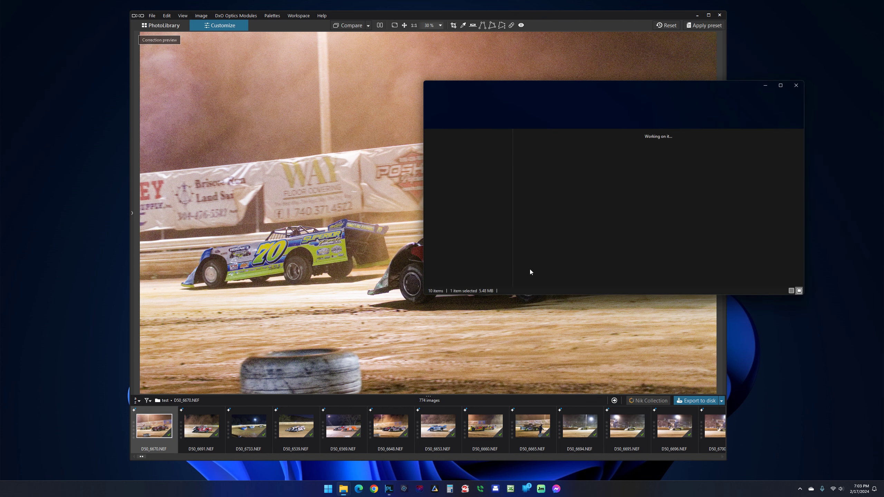
double_click(700, 152)
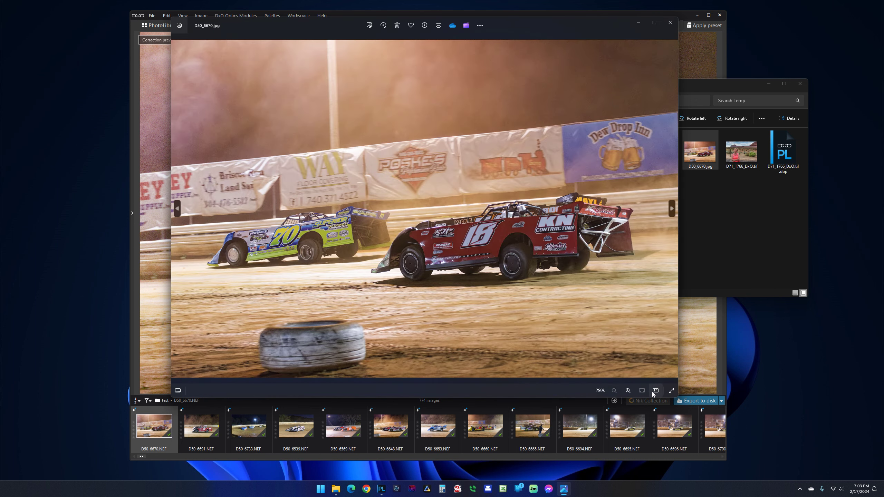
left_click(671, 390)
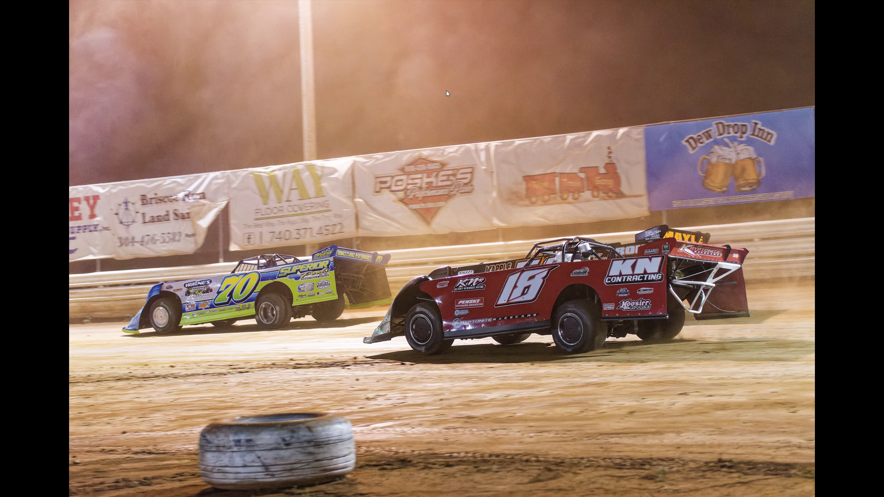
key("Escape")
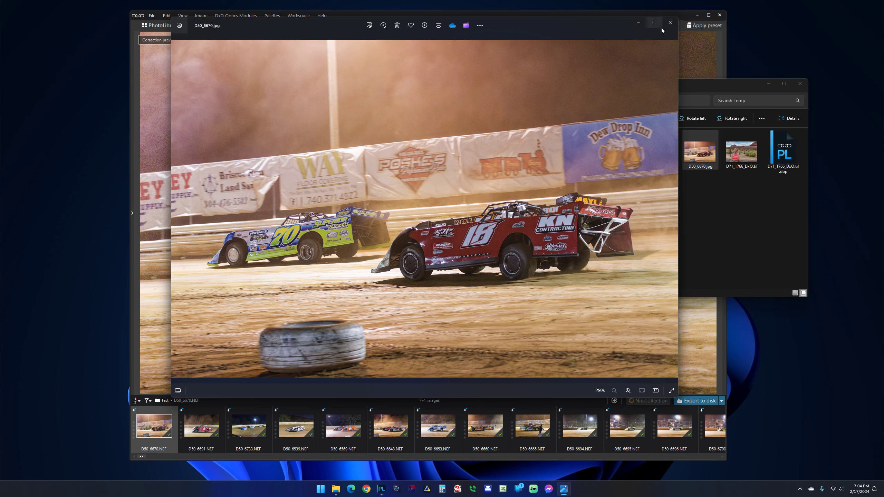
left_click(670, 23)
left_click(800, 84)
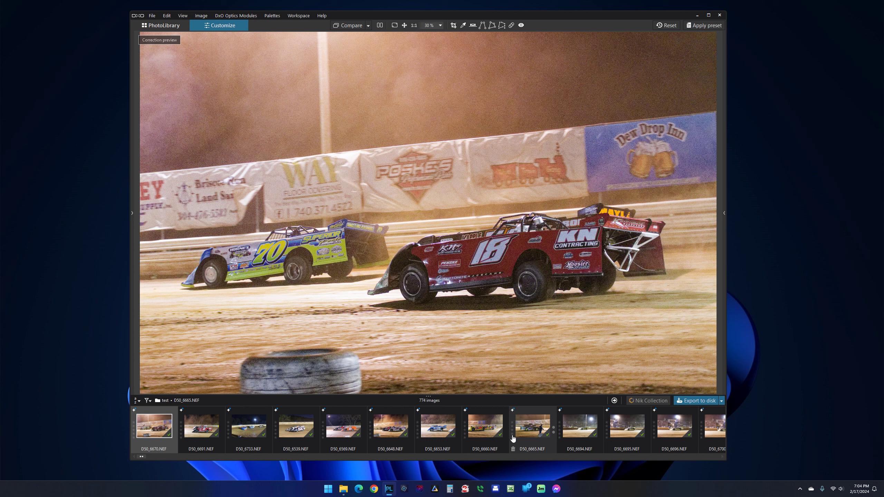
Step: Look through the filmstrip thumbnails up to D50_6700.NEF and check which criterion sorts them
scroll(513, 438, "down", 1)
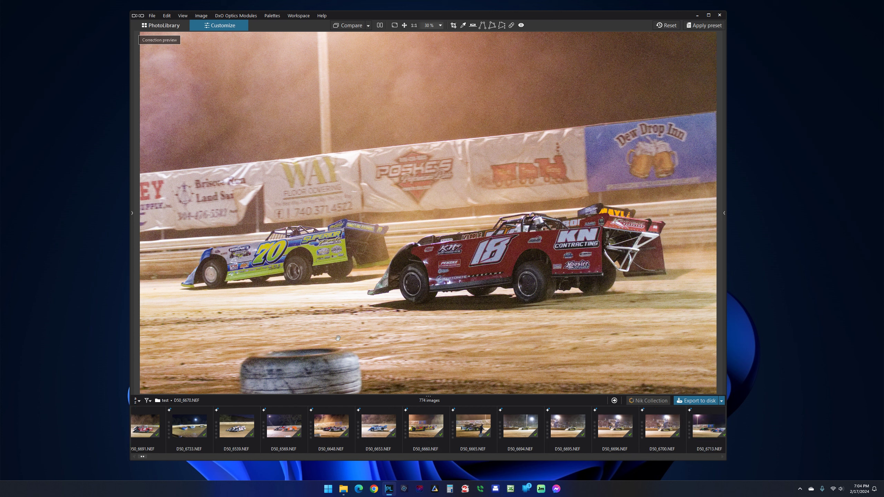
left_click(139, 401)
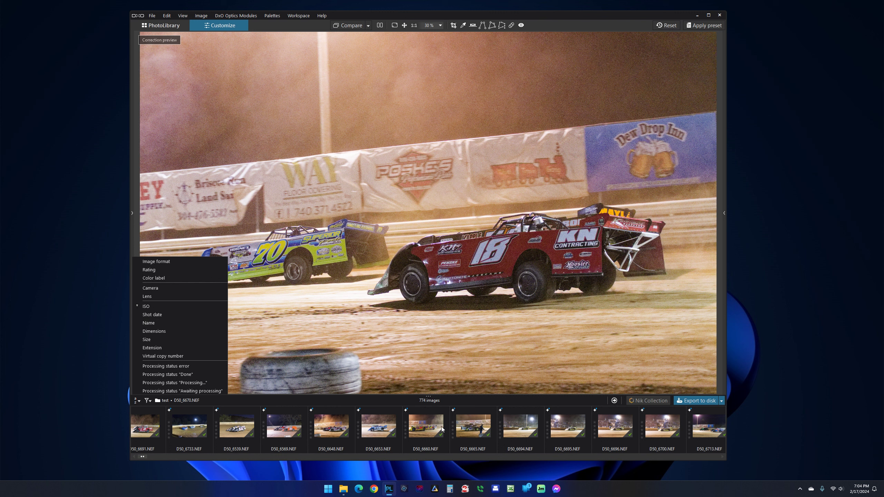
left_click(477, 457)
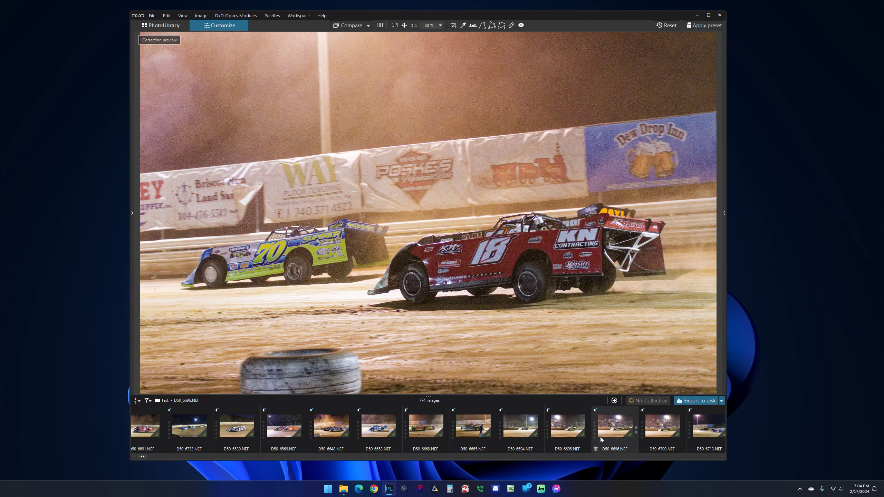
left_click(665, 432)
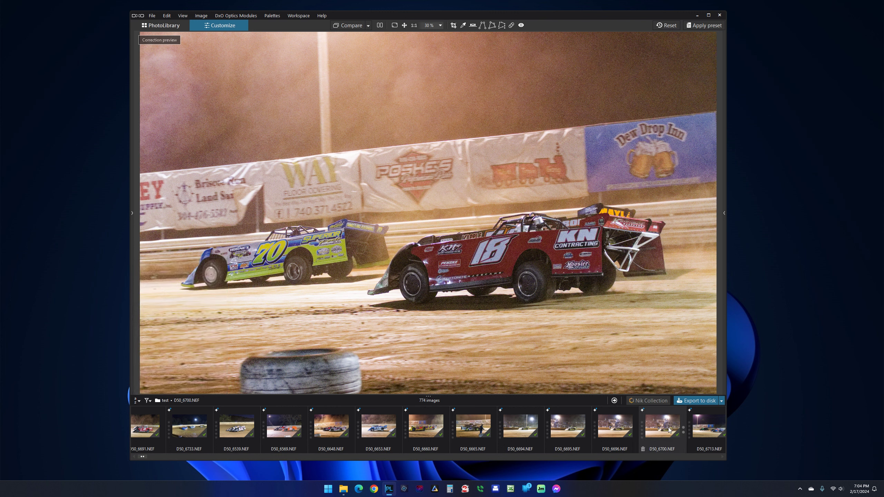
Step: Select the 13 filmstrip images up to D50_6700.NEF and apply the "Racing Deep Prime XD" preset to them
left_click(669, 430, "shift")
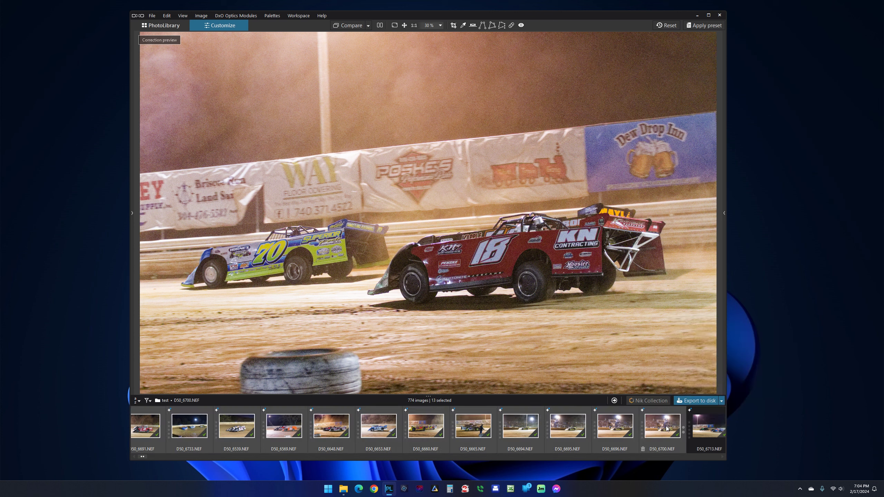
right_click(471, 174)
mouse_move(494, 228)
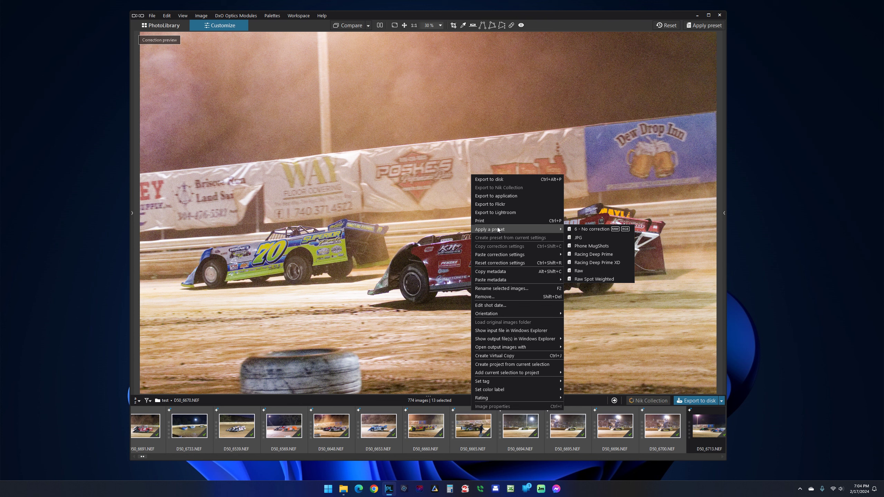
left_click(585, 257)
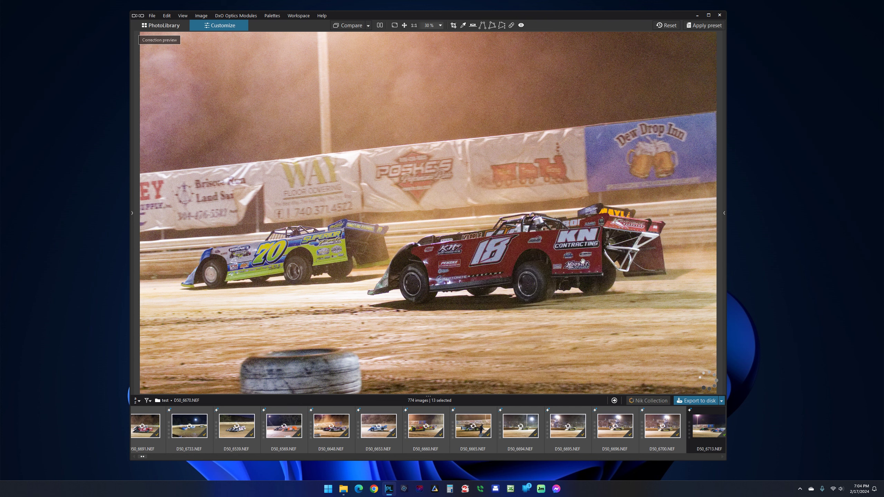
Step: Export the selected images to disk with the Standard output option, overwriting existing files such as D50_6670.jpg
right_click(455, 181)
left_click(477, 188)
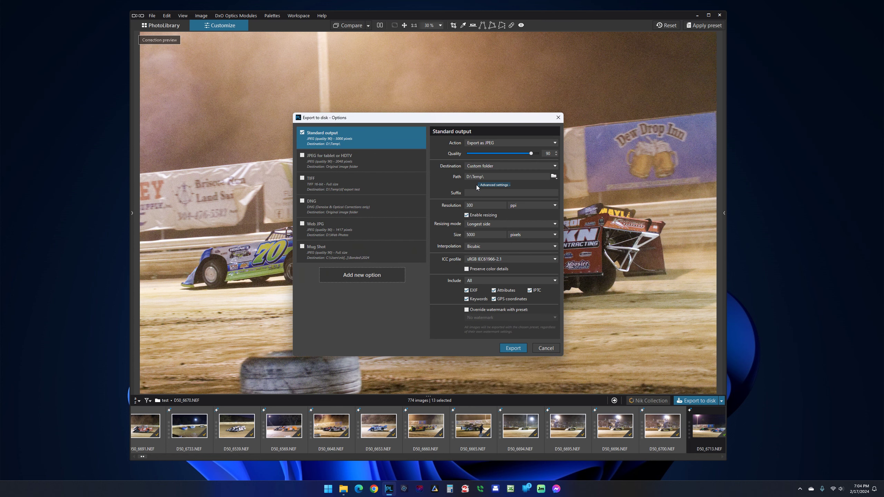
left_click(512, 348)
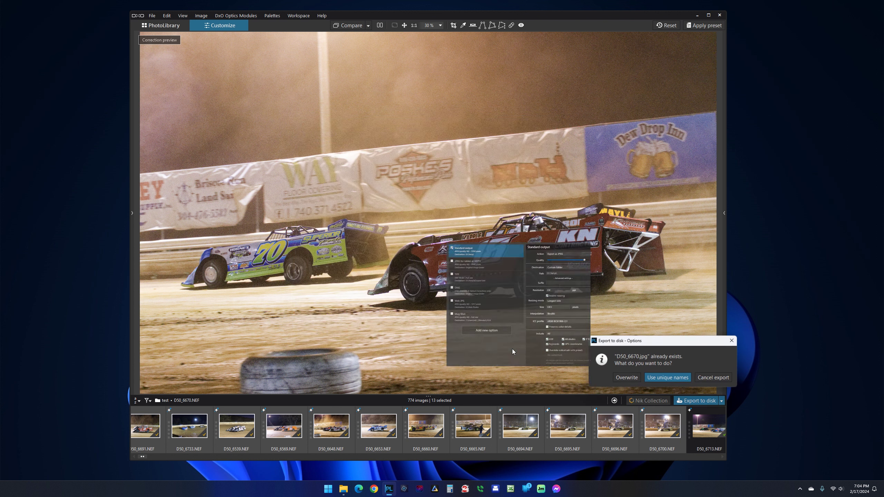
left_click(629, 368)
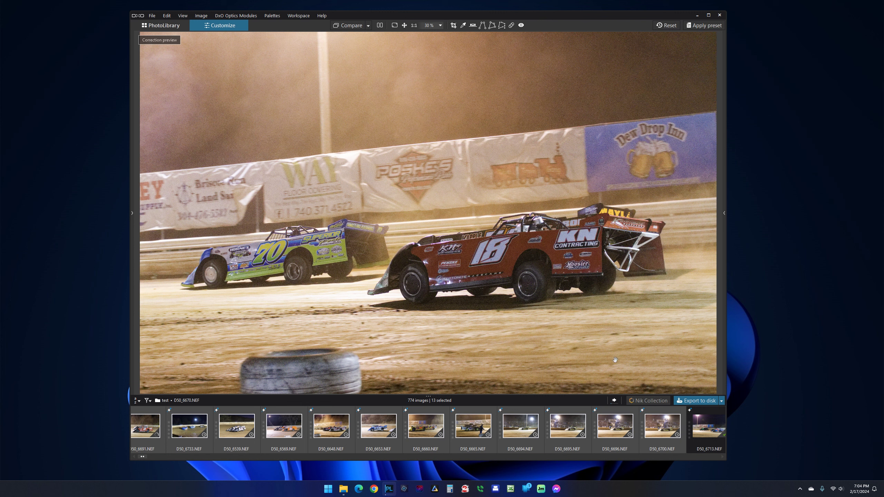
Step: Move the photo window aside, open Calculator beside it, and check the processing time of the 13-image DeepPRIME XD export
left_click(614, 401)
left_click_drag(463, 16, 368, 23)
left_click(449, 488)
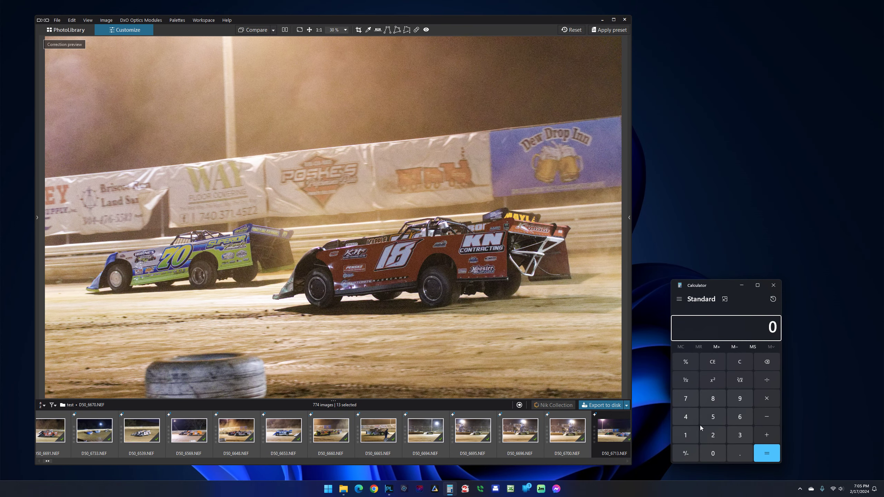
left_click(518, 405)
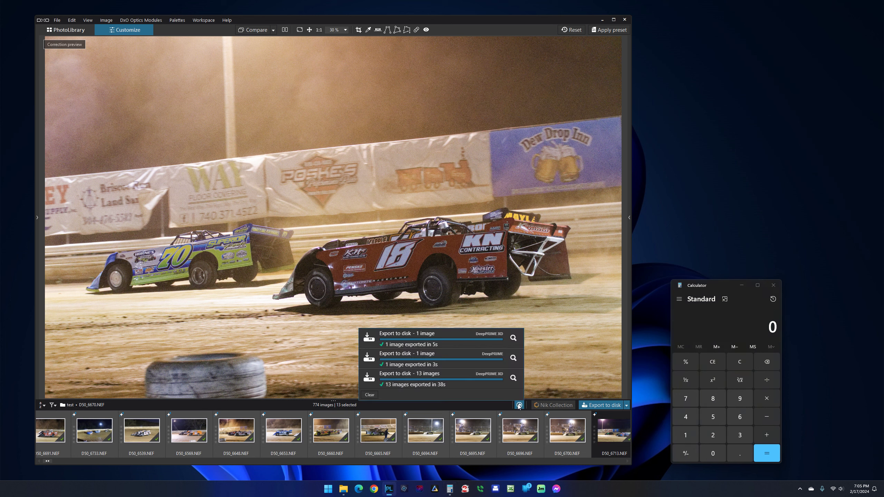
Step: Calculate the DeepPRIME XD export time per image in Calculator by dividing 38 by 13
left_click(739, 436)
left_click(713, 399)
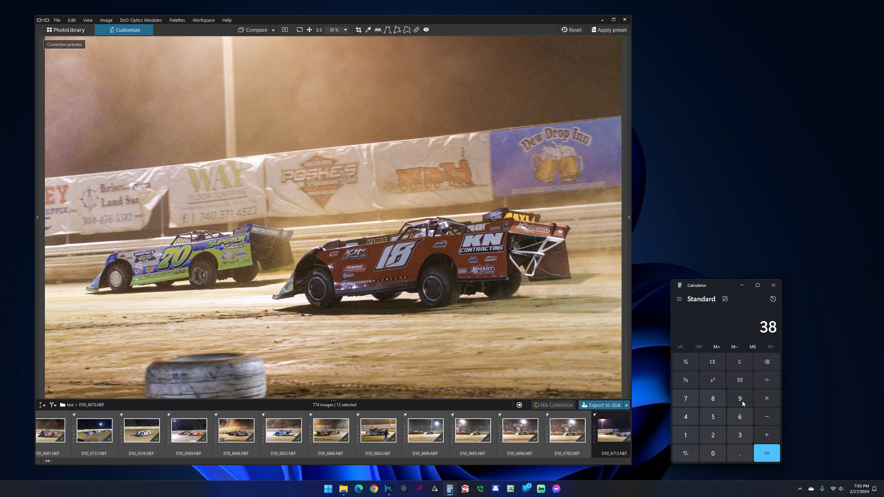
left_click(767, 380)
left_click(685, 435)
left_click(745, 437)
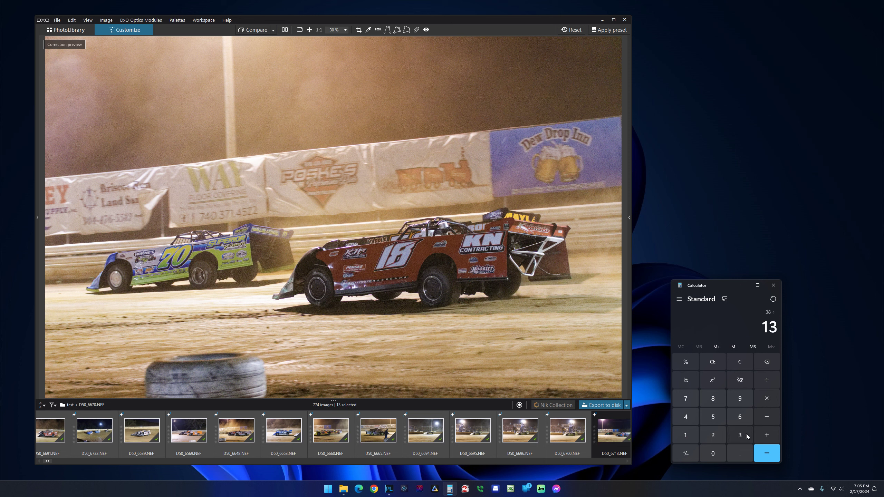
left_click(766, 453)
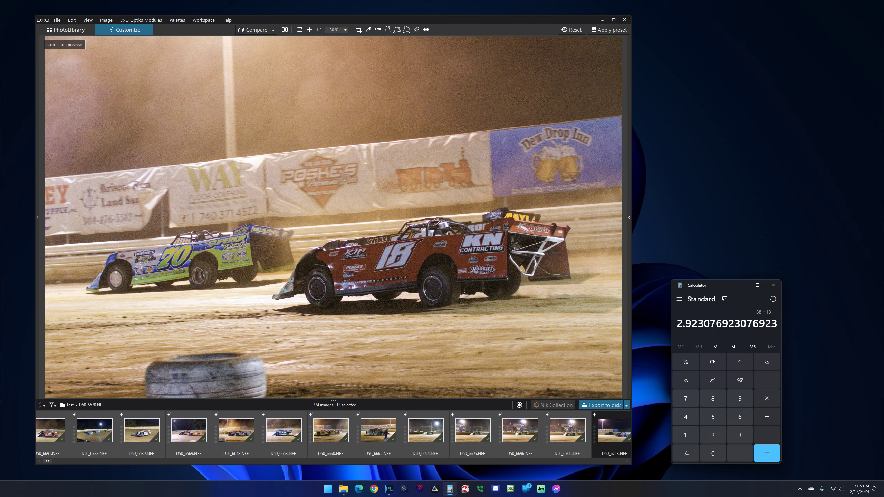
Step: Apply the "Racing Deep Prime" preset to the 13 selected images
right_click(390, 163)
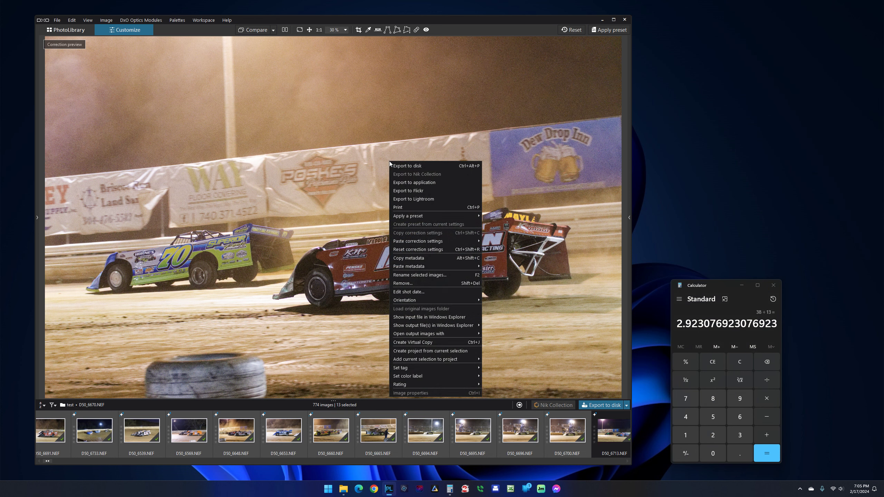
mouse_move(410, 218)
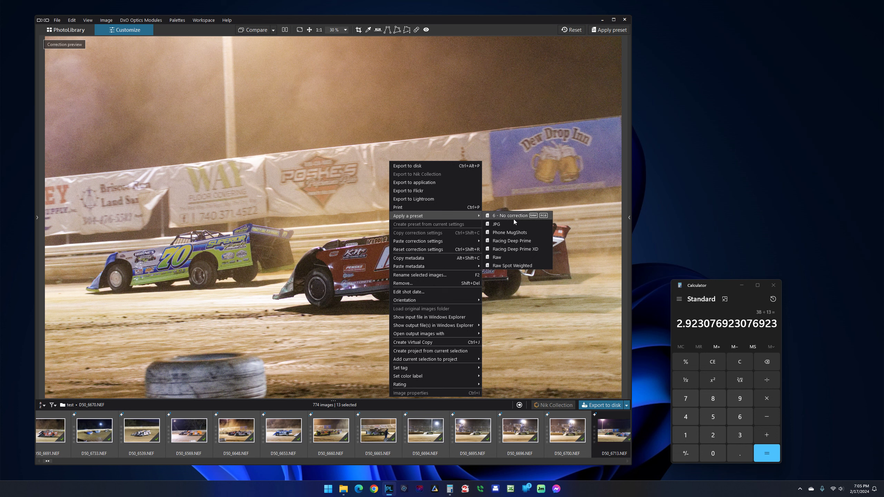
left_click(505, 243)
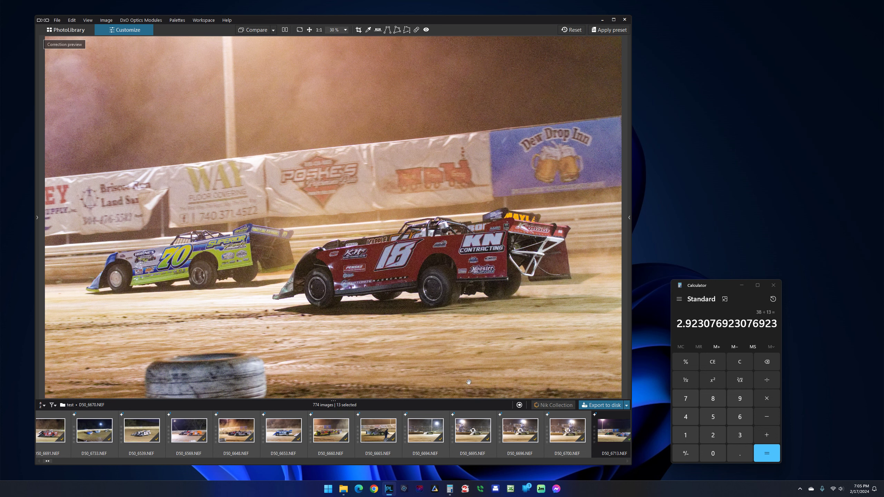
Step: Export the 13 selected images to disk again with the DeepPRIME preset applied
right_click(422, 248)
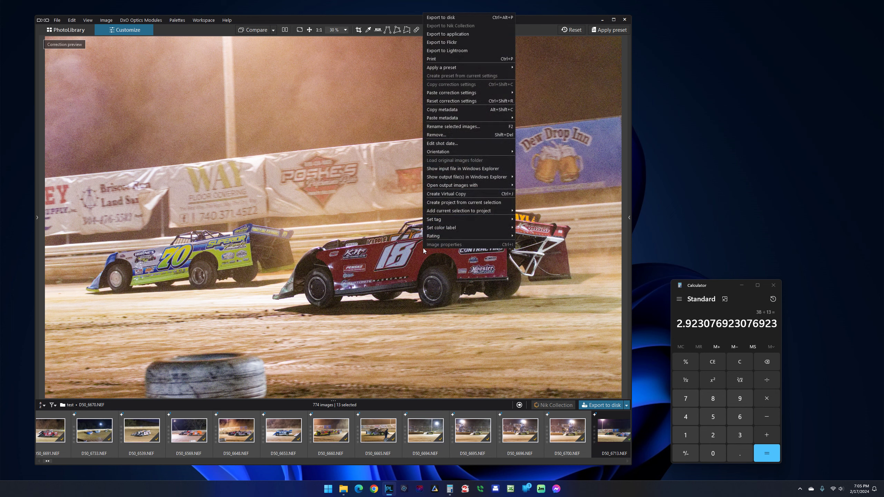
left_click(449, 17)
left_click(413, 353)
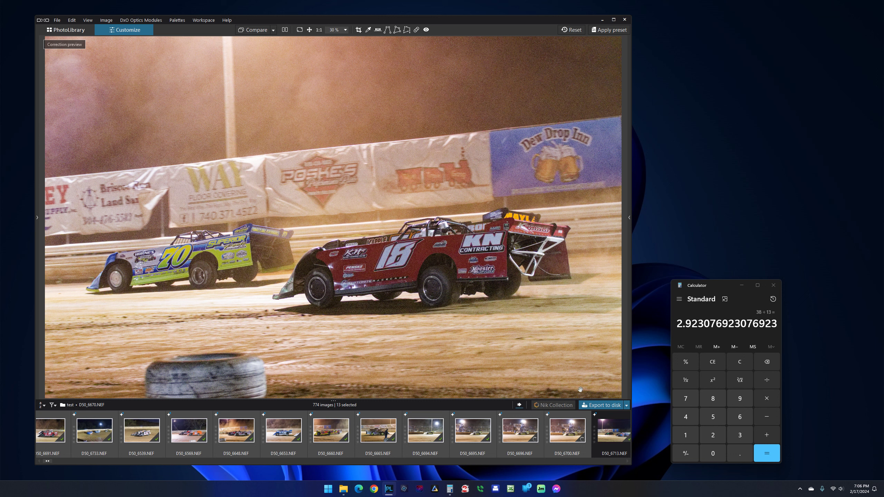
Step: Check the DeepPRIME batch's export time, divide 24 by 13 in Calculator for the time per image, and close Calculator
left_click(520, 404)
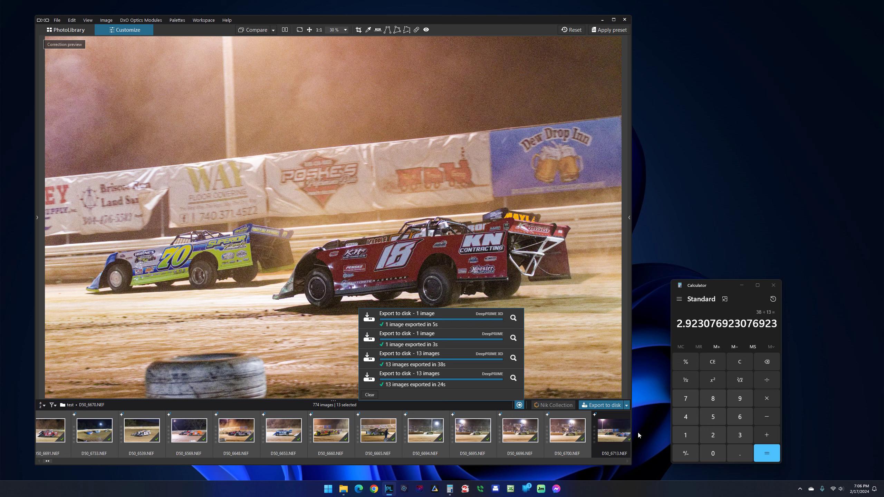
left_click(712, 435)
left_click(686, 417)
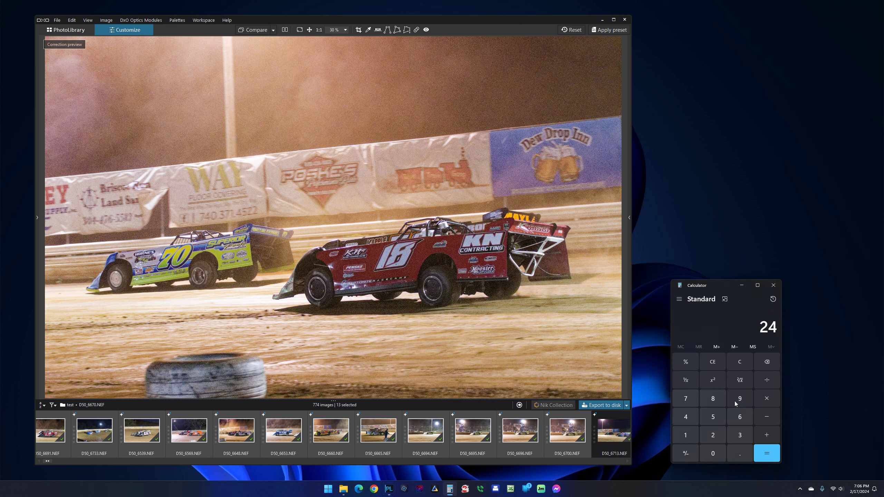
left_click(766, 380)
left_click(688, 436)
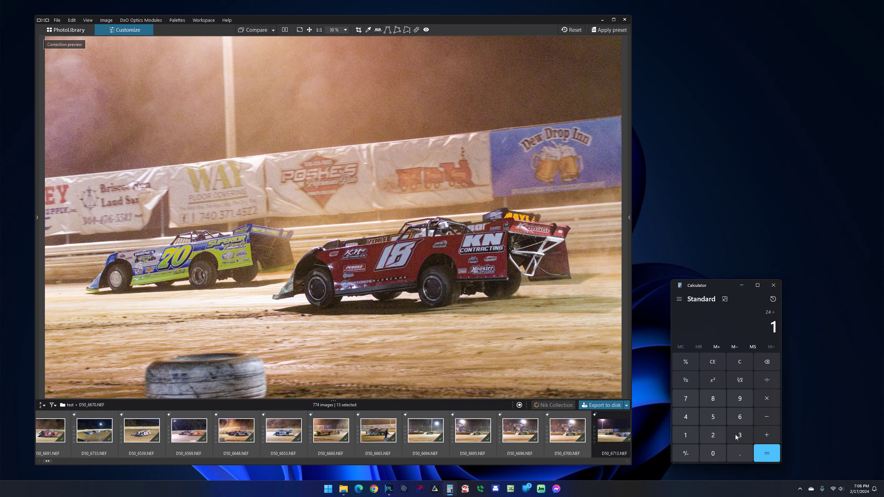
left_click(738, 435)
left_click(766, 453)
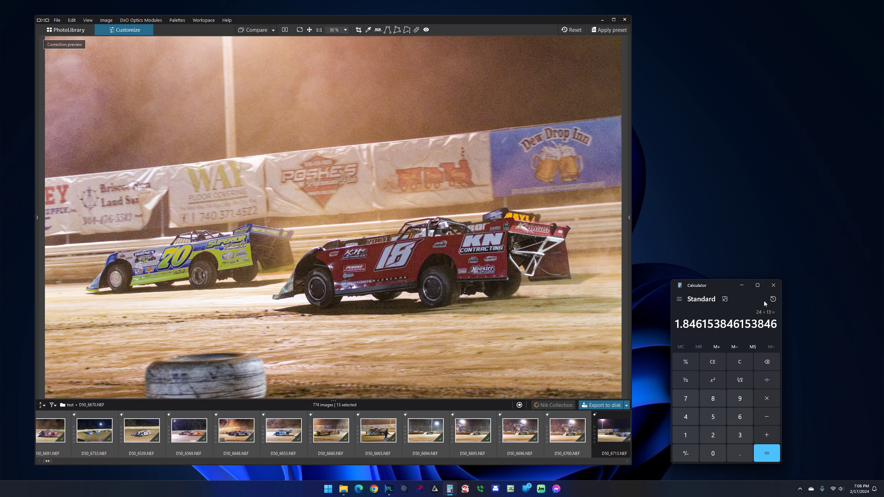
left_click(774, 285)
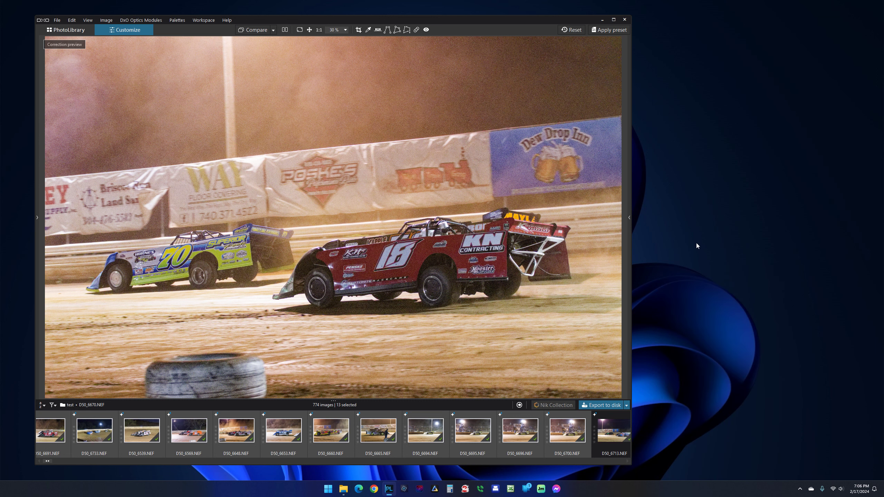